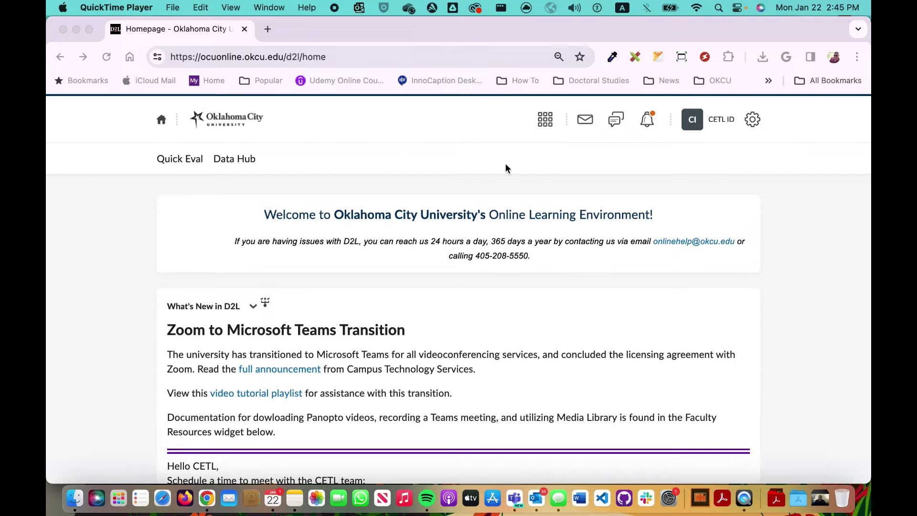
Open the instructor's sandbox course in Brightspace and look through its lecture announcements
click(546, 118)
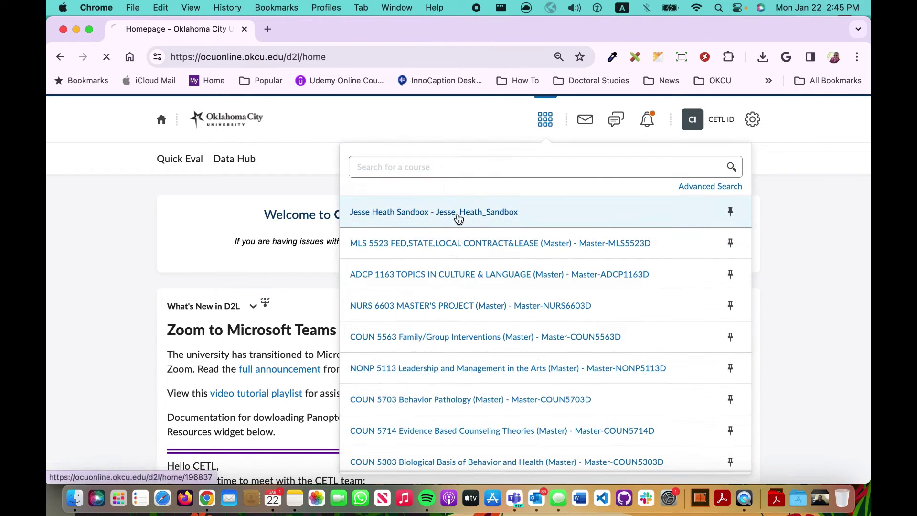
click(400, 215)
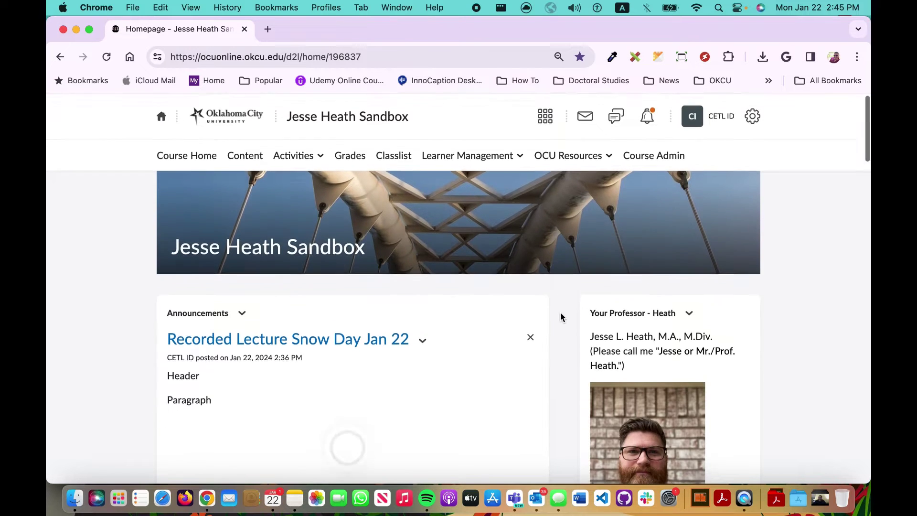
scroll(560, 311, down, 7)
scroll(561, 317, down, 5)
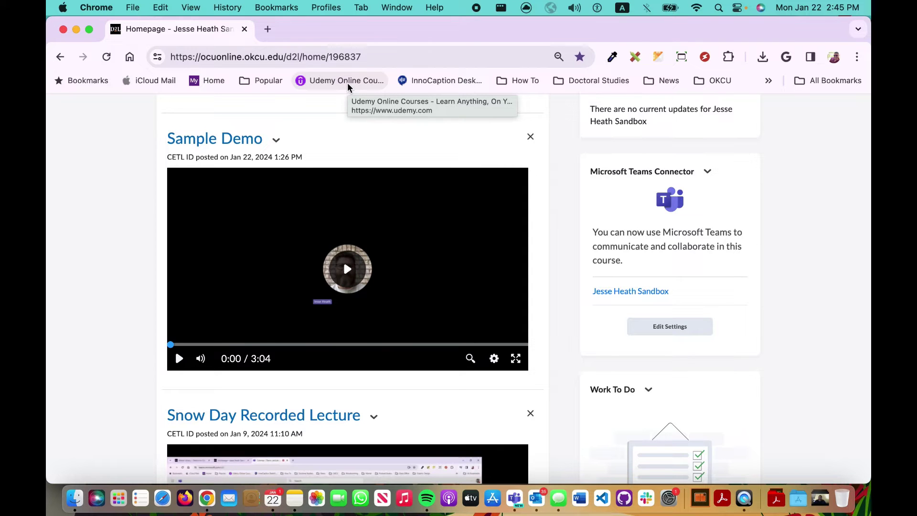
scroll(564, 184, up, 10)
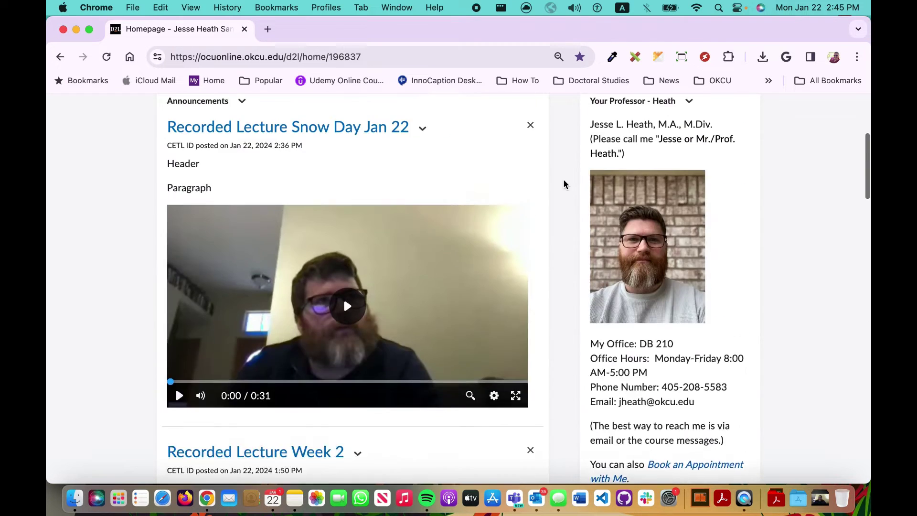
scroll(564, 183, up, 5)
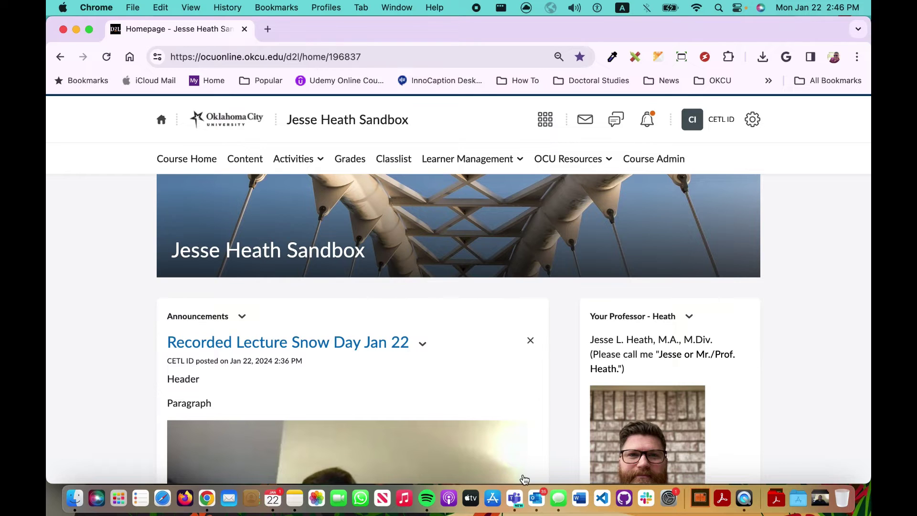
Bring Teams forward, nudge its window up-left, and show the January 22–26, 2024 work-week calendar
click(515, 500)
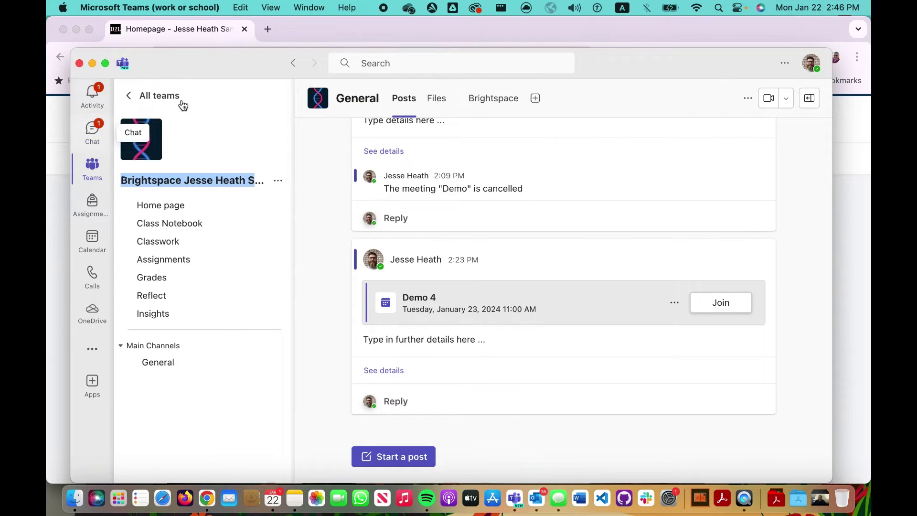
drag(159, 67, 145, 41)
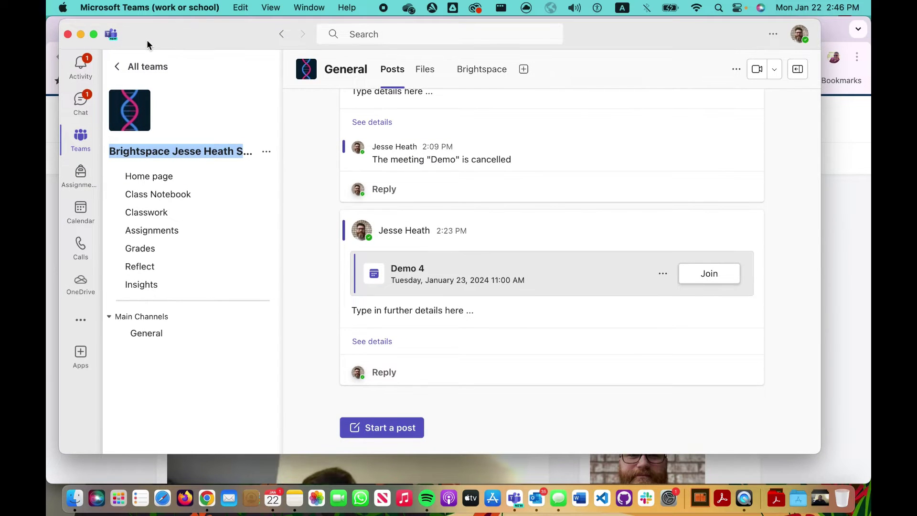
click(82, 221)
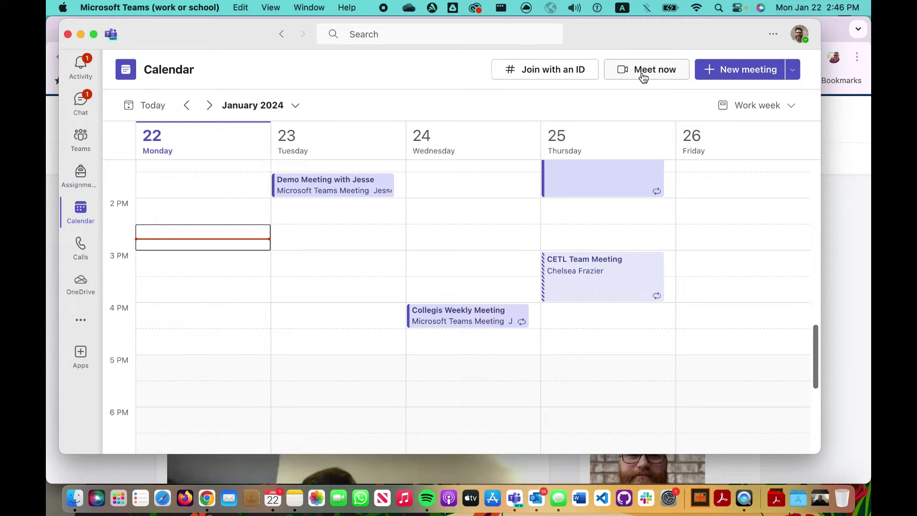
Start a Meet now instant meeting with microphone and camera access allowed and the camera on
click(643, 72)
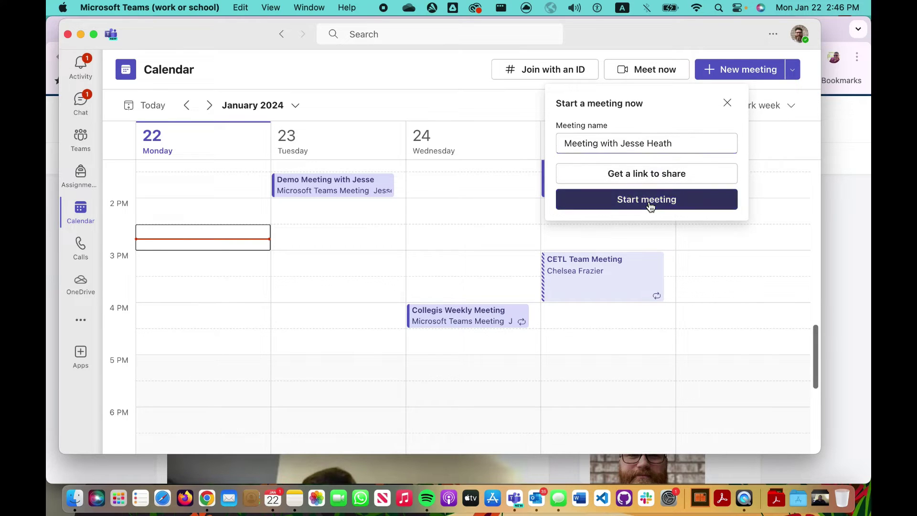
click(648, 201)
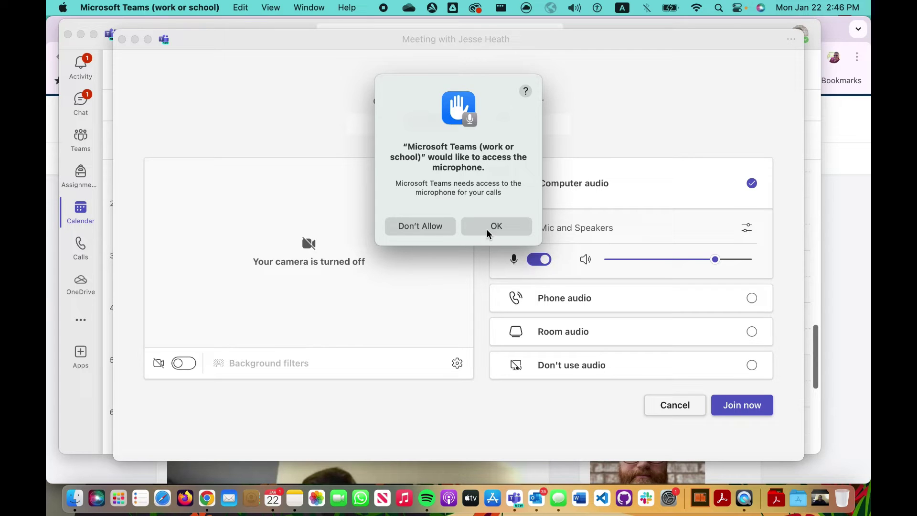
click(487, 232)
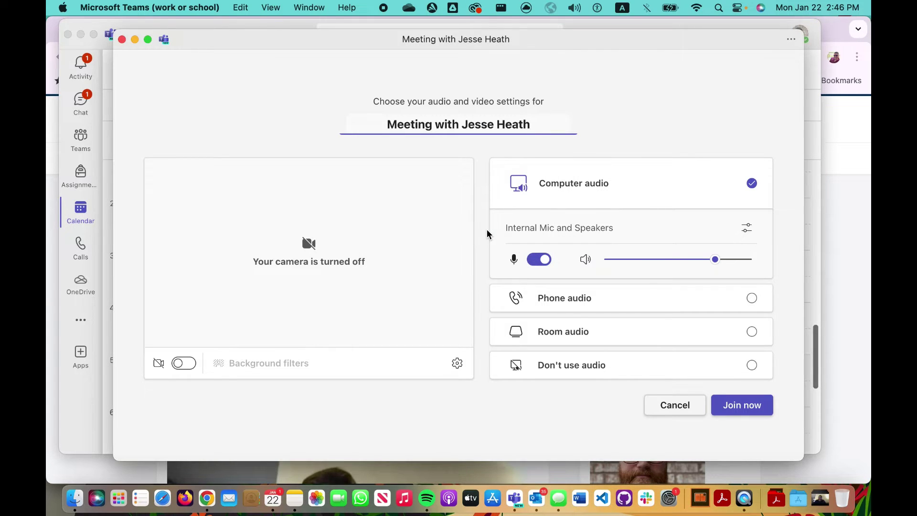
click(180, 366)
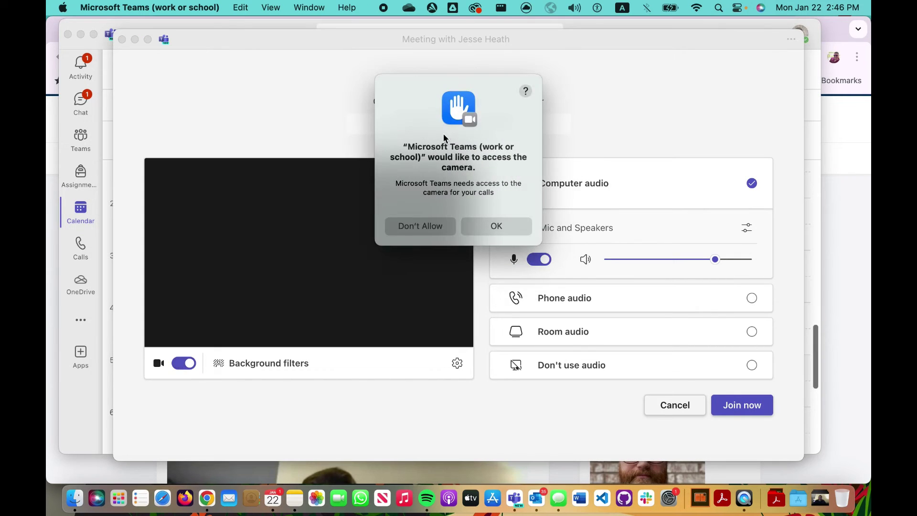
click(494, 231)
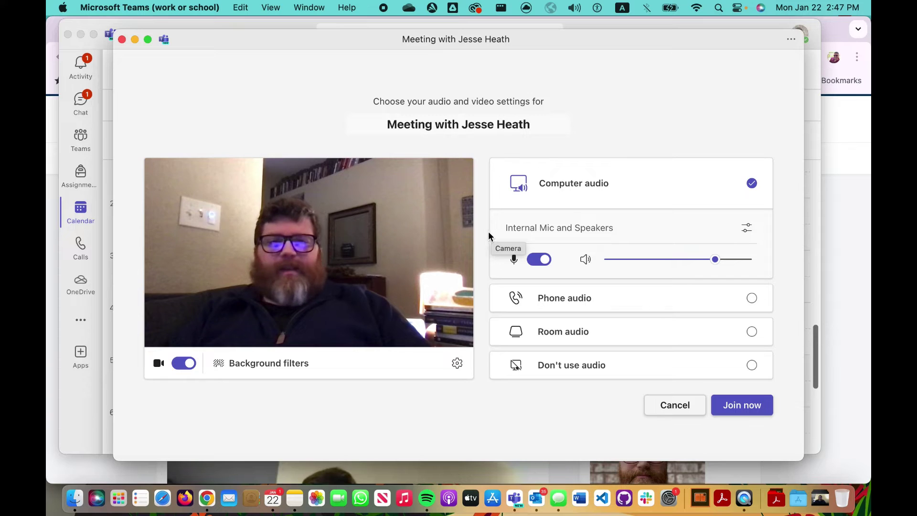
Join the instant meeting, copy its meeting link, dismiss the invite prompt, and expand the Leave options
click(756, 406)
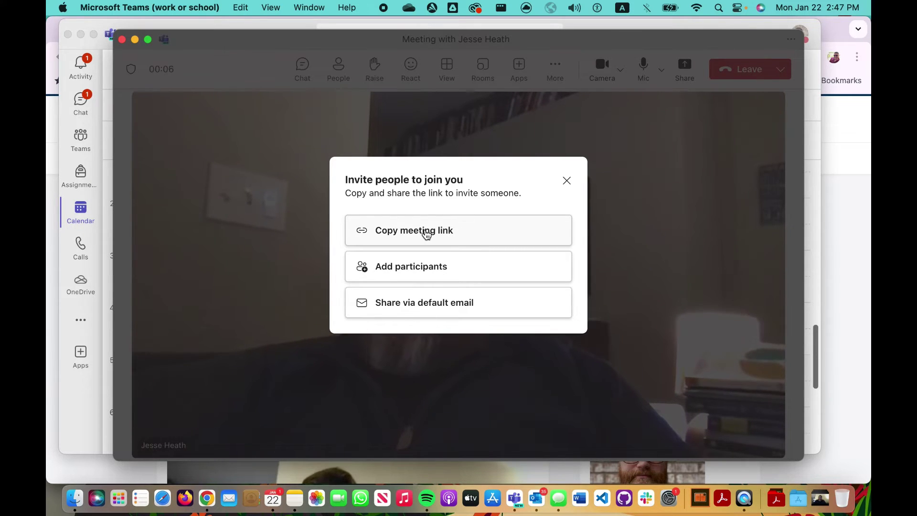
click(426, 234)
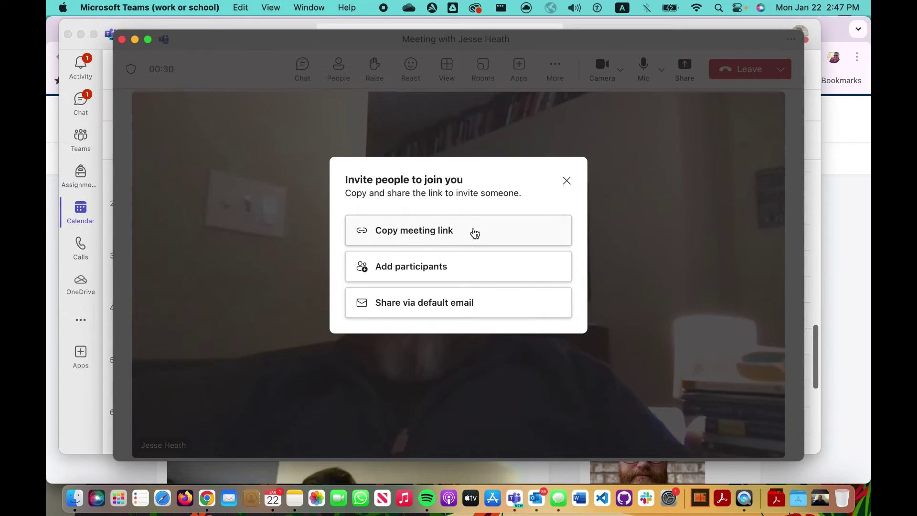
click(566, 181)
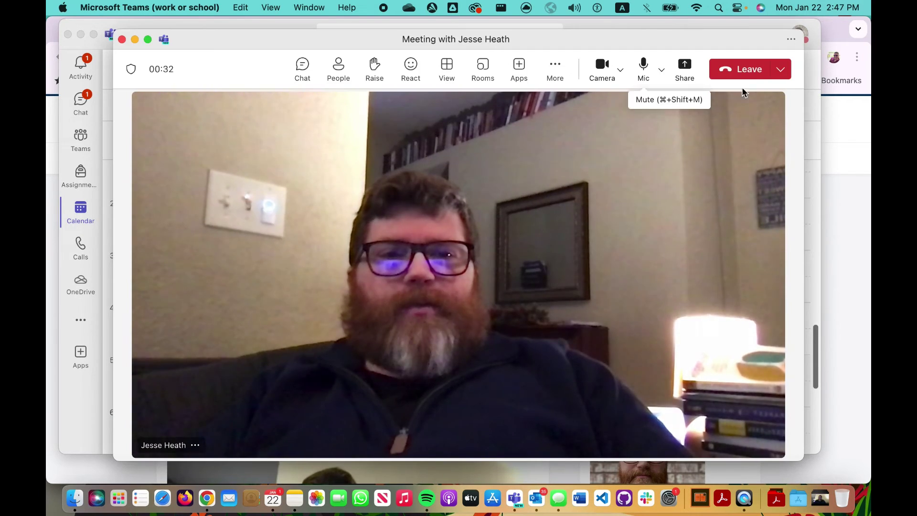
click(781, 70)
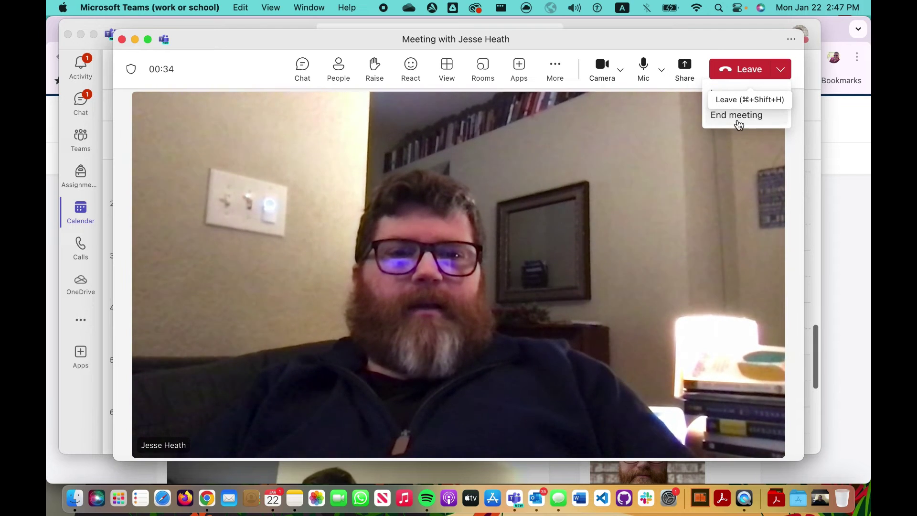
End the instant meeting for everyone, then schedule 'Meeting with John Doe' and type an attendee's name
click(738, 116)
click(551, 268)
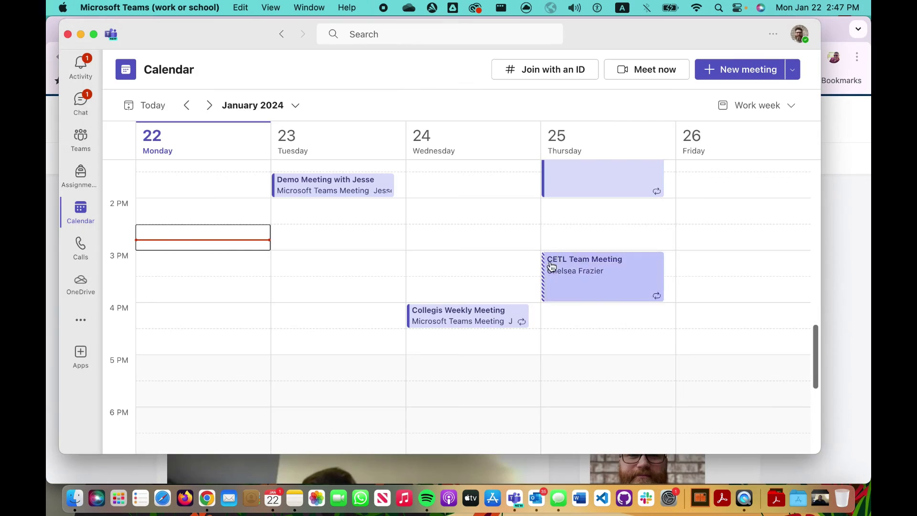
click(793, 71)
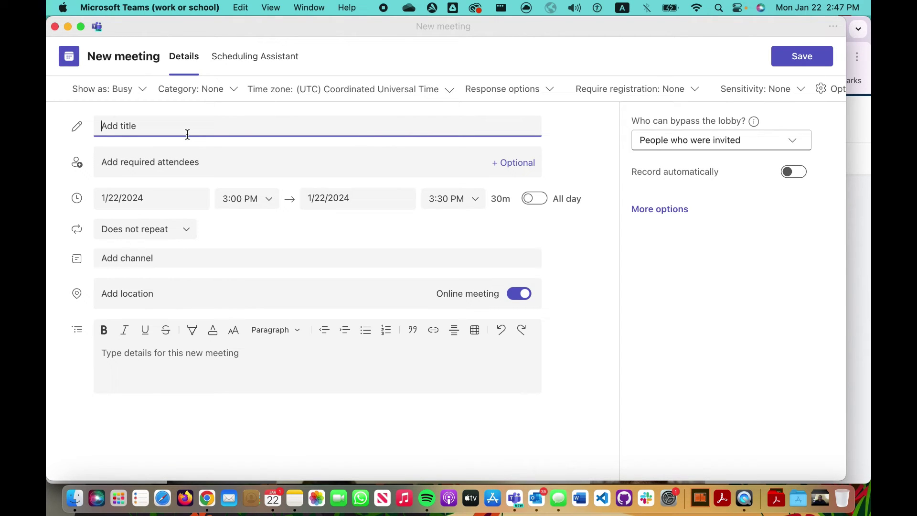
text(Meeting with John Doe)
click(119, 171)
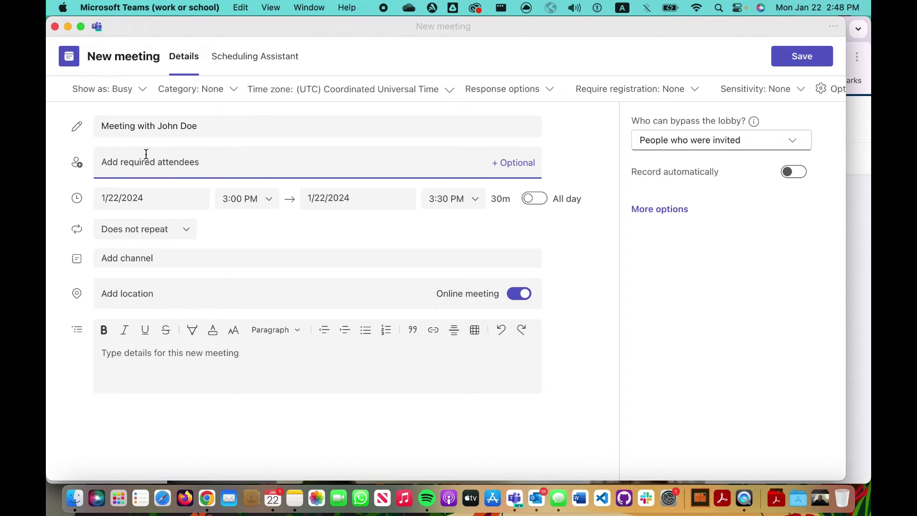
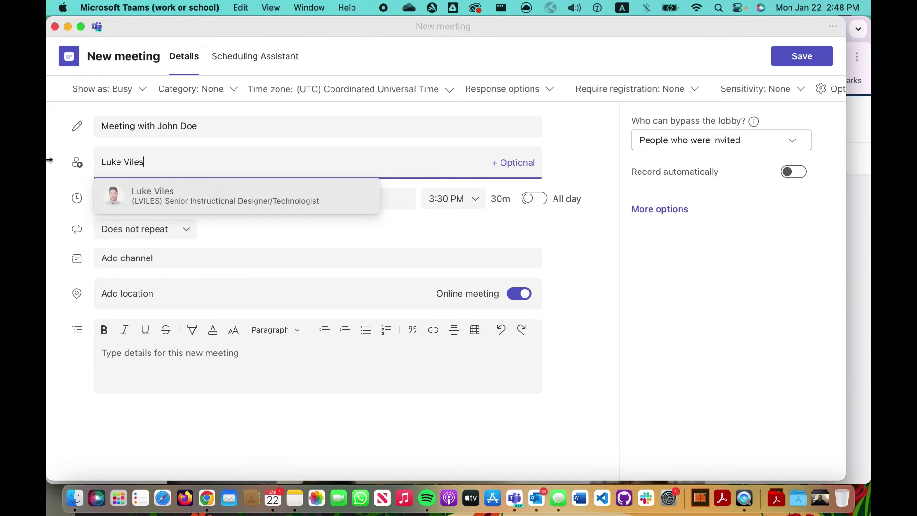
Add the suggested required attendee, set 1/24/2024 at 1:30 PM, and enter details 'Type in details here ...'
click(152, 195)
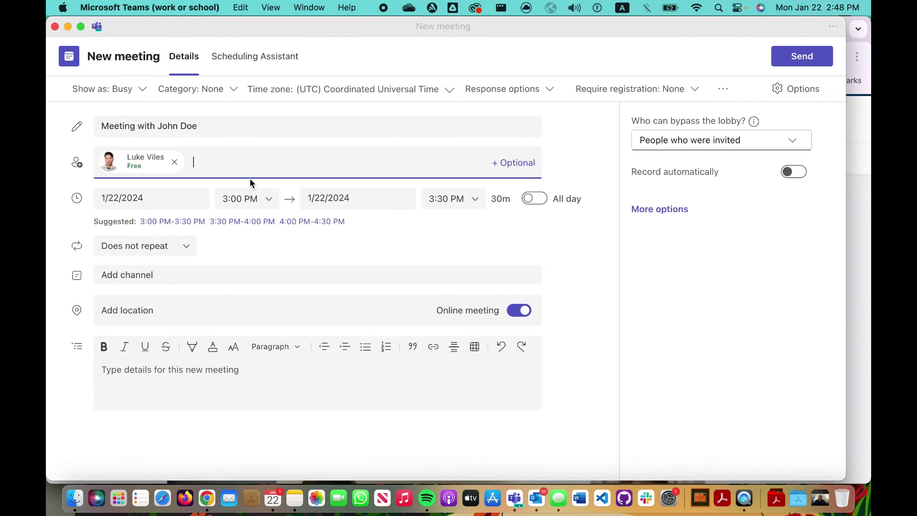
click(118, 203)
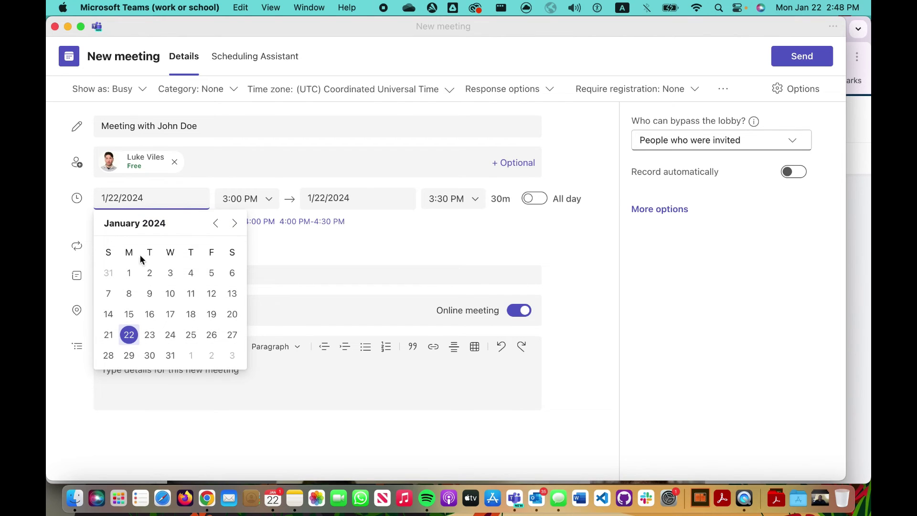
click(171, 336)
click(240, 198)
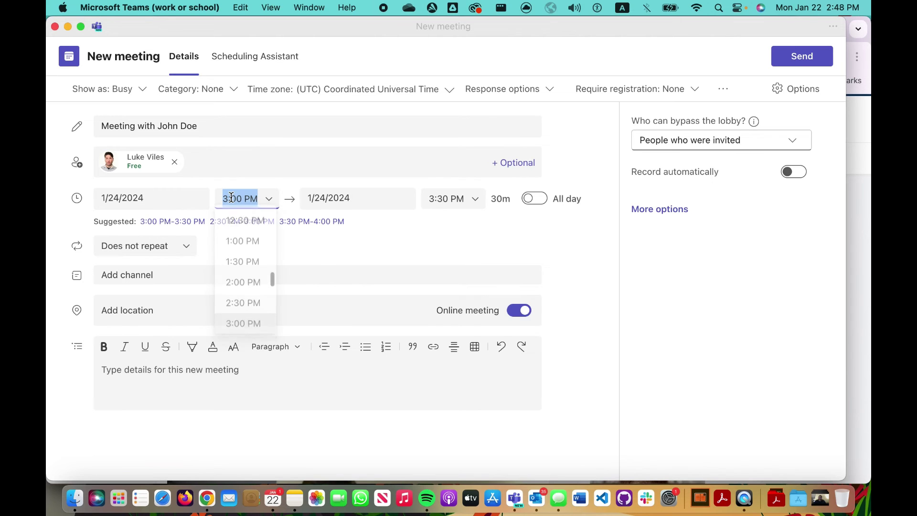
scroll(240, 244, up, 1)
click(234, 281)
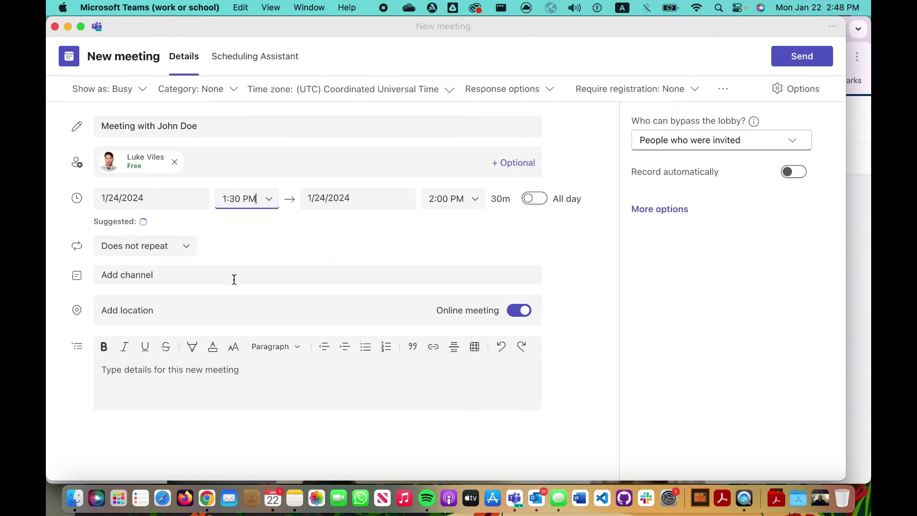
click(195, 380)
text(Type in )
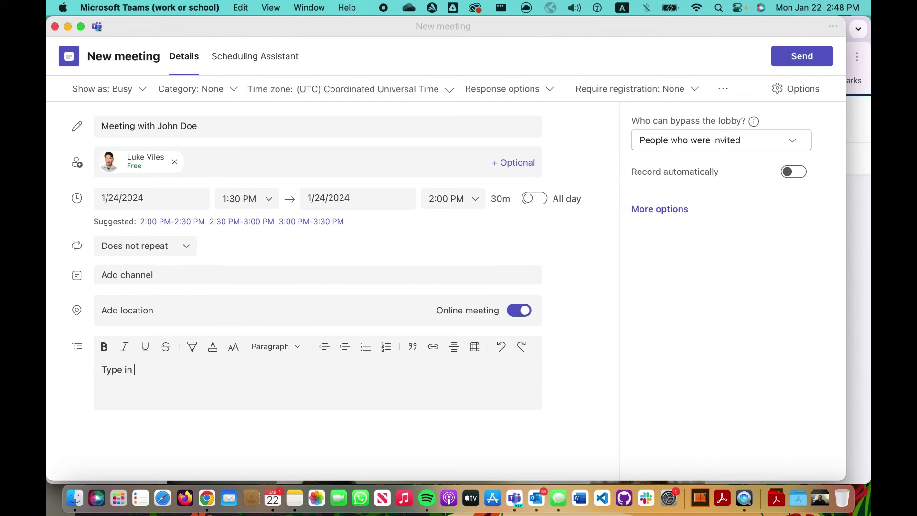
text(details here ...)
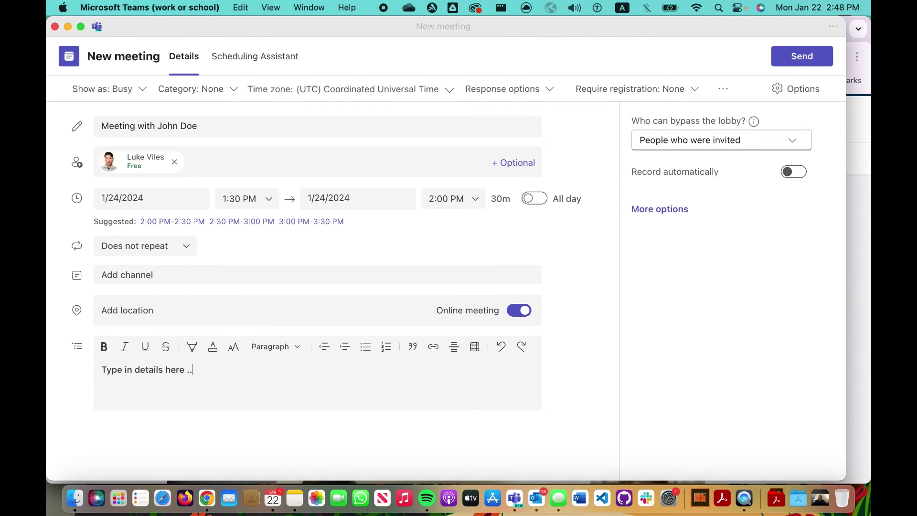